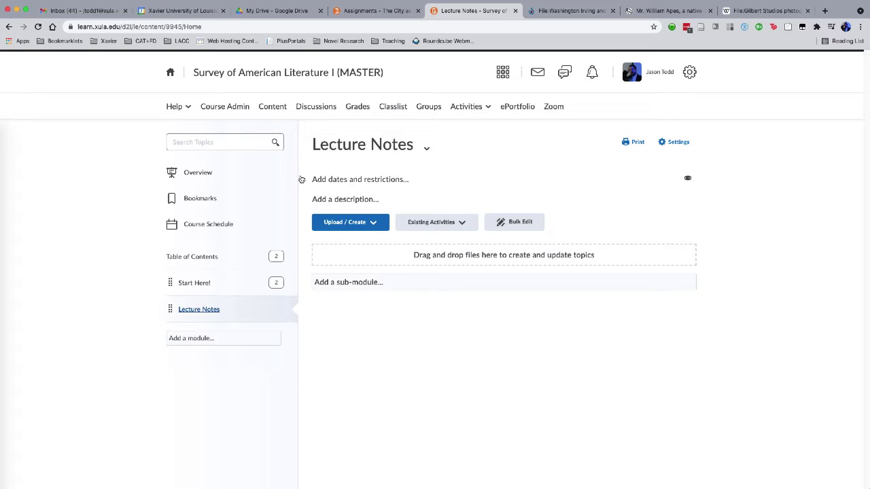
Return to the Survey of American Literature I content page and open the Lecture Notes module.
left_click(272, 108)
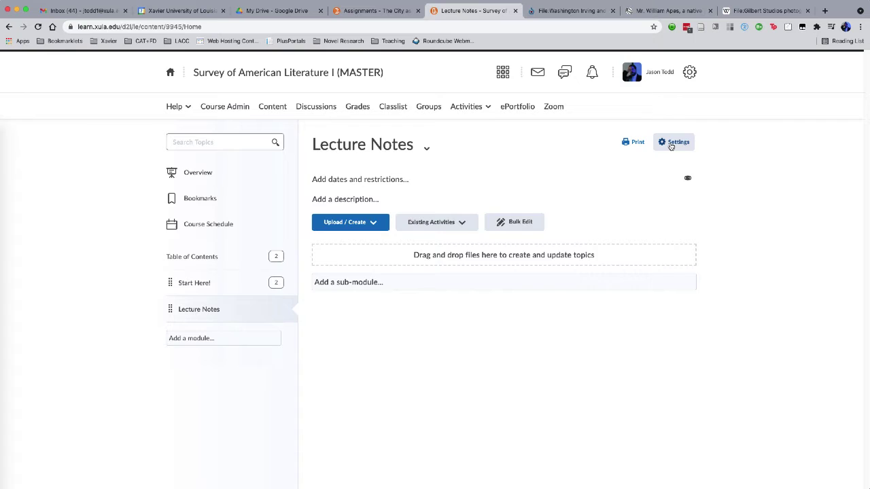
left_click(671, 144)
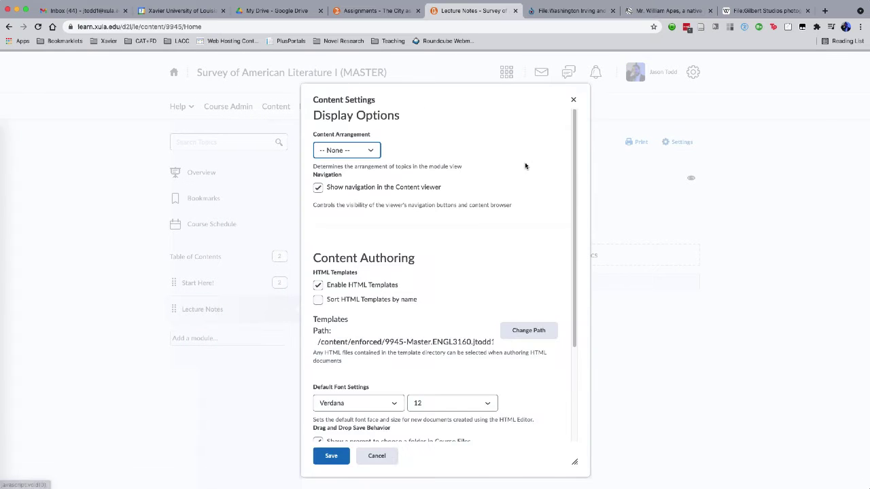
left_click_drag(574, 161, 574, 216)
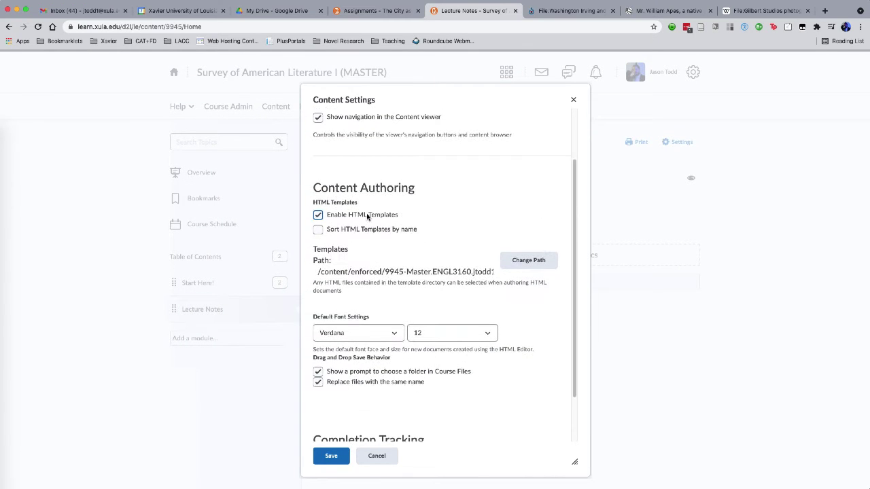
left_click(518, 263)
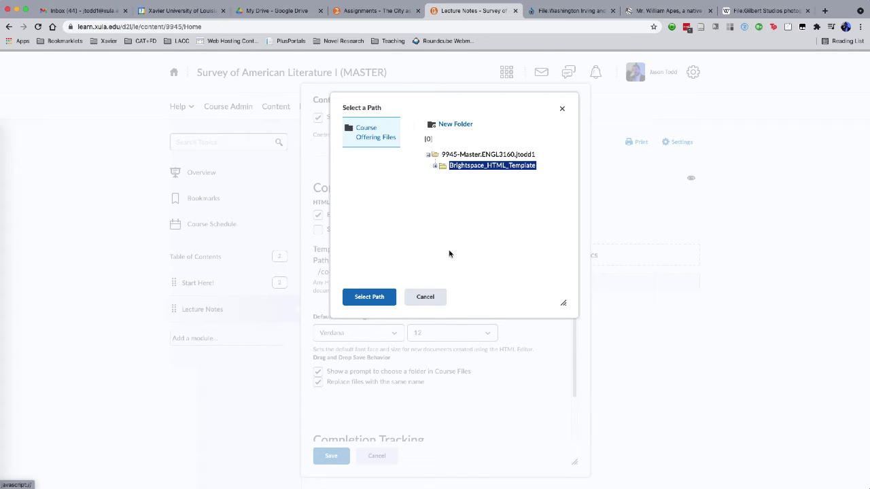
left_click(426, 300)
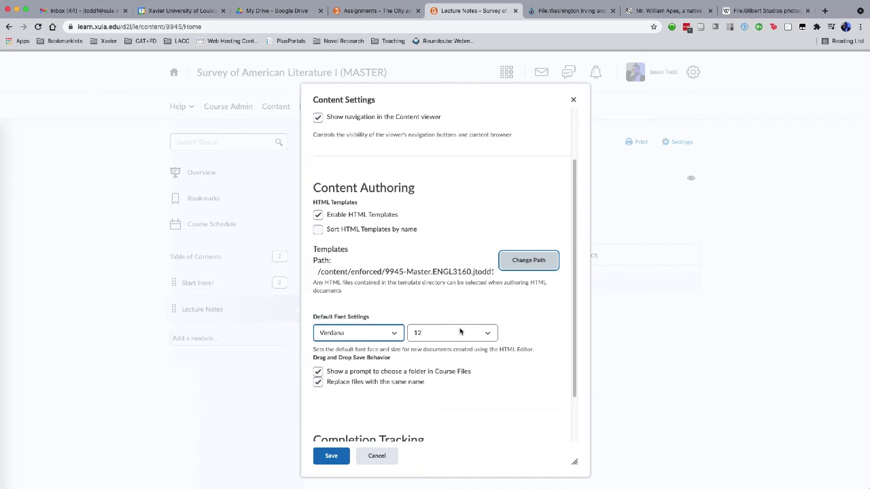
left_click(333, 457)
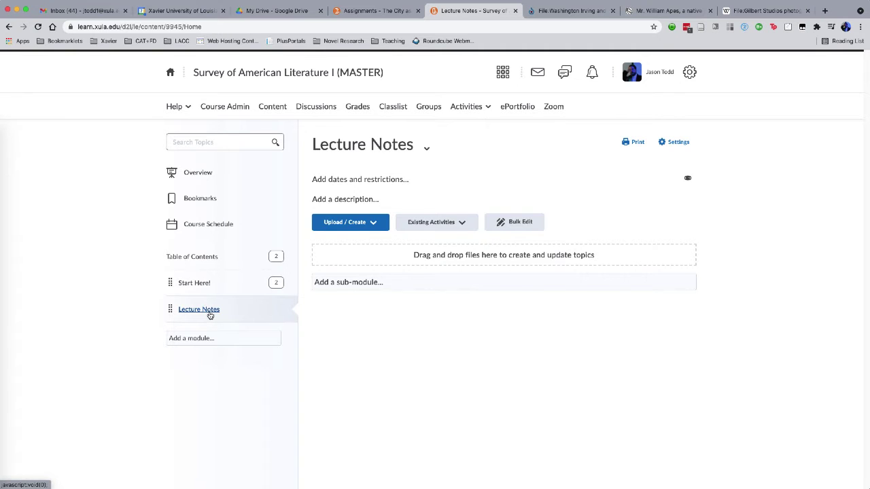
Choose Create a File from the Upload / Create menu in Lecture Notes.
left_click(364, 222)
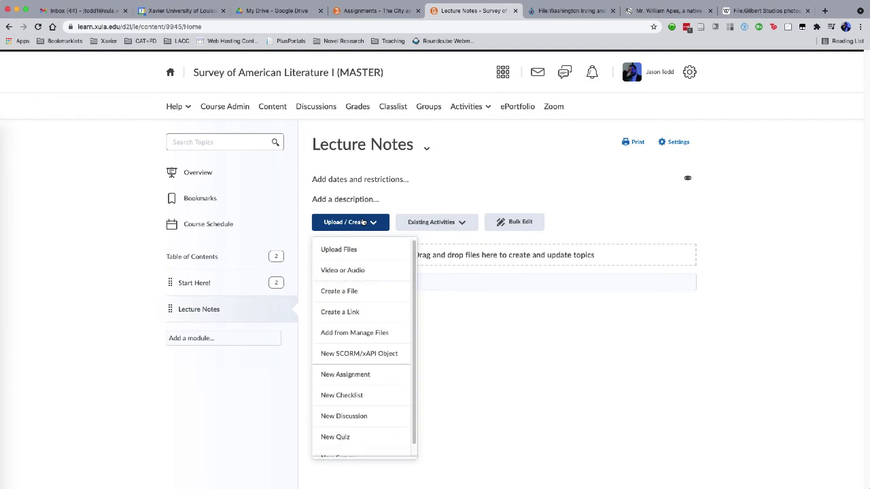
left_click(353, 292)
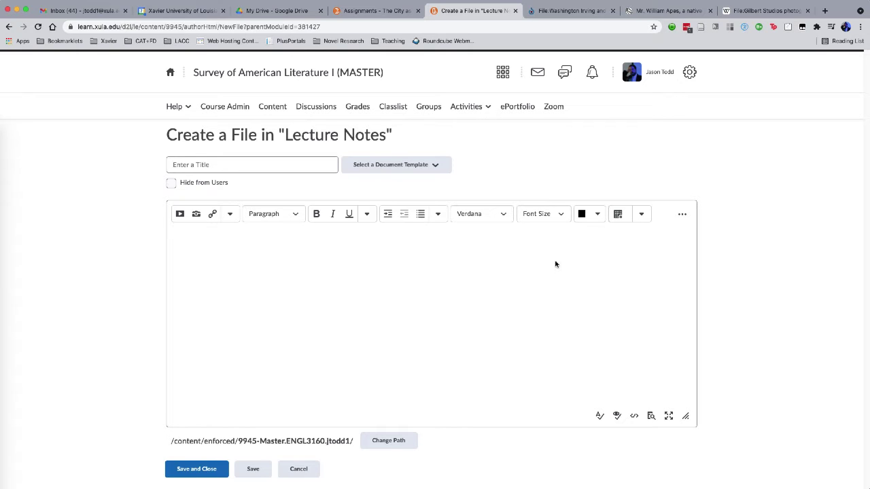
Title the new file 'Notes on the Romantic Era'.
left_click(253, 164)
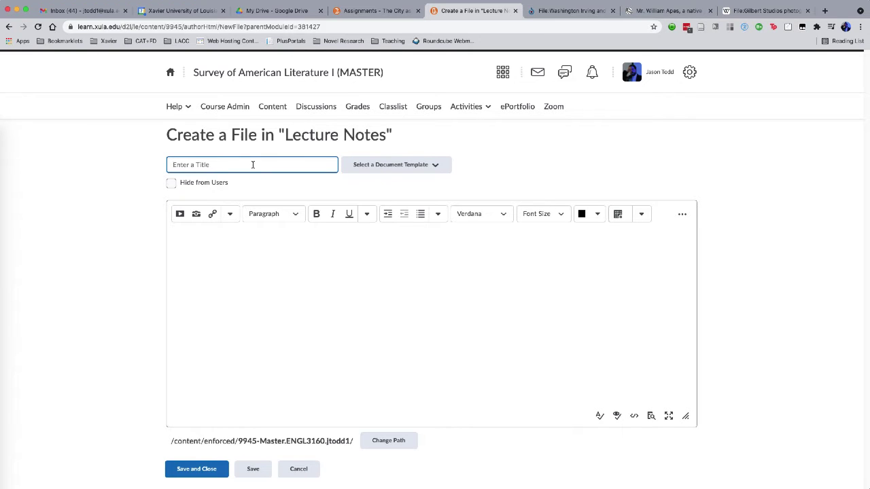
type("Notes on the Romantic Era")
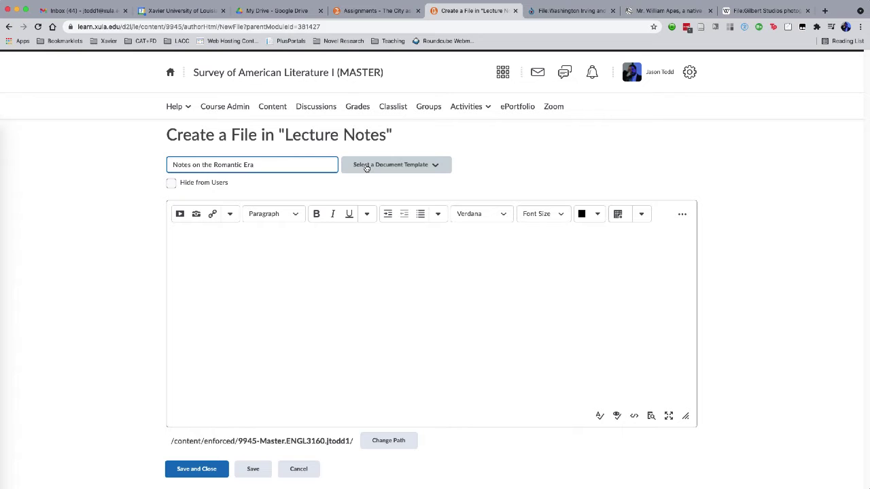
left_click(385, 170)
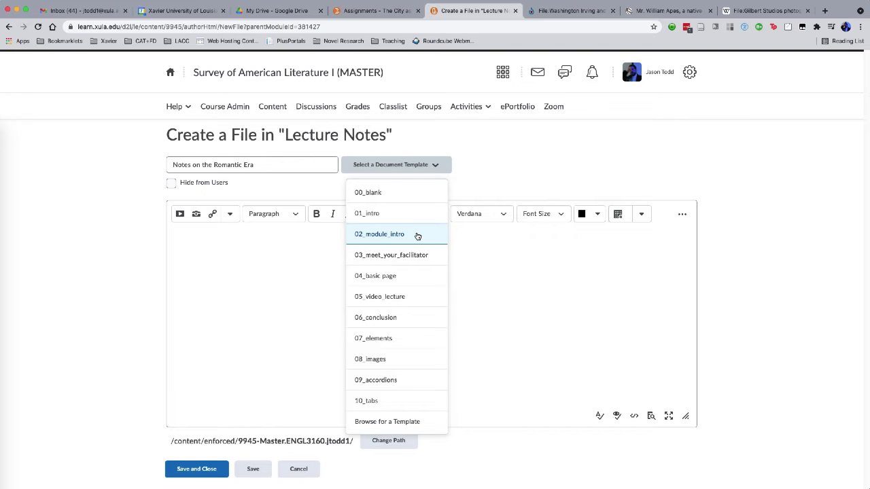
Apply the 04_basic page template and scroll through its banner and Basic Page heading.
left_click(383, 279)
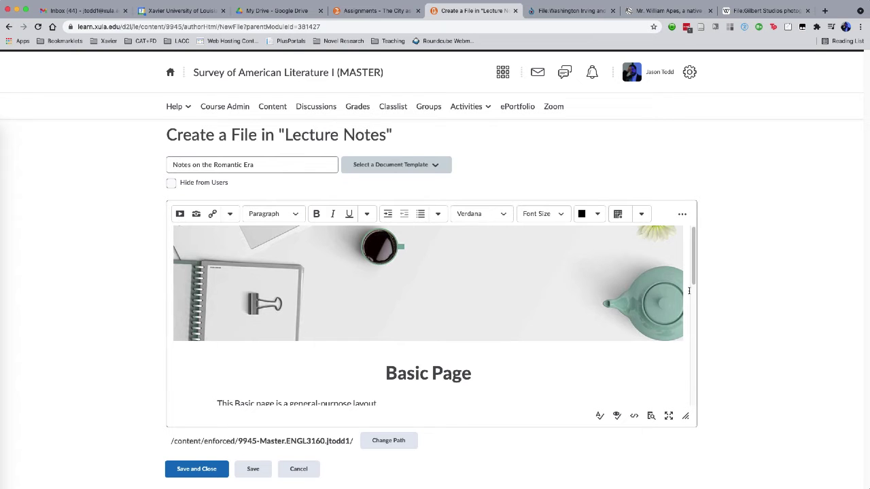
left_click_drag(693, 293, 692, 233)
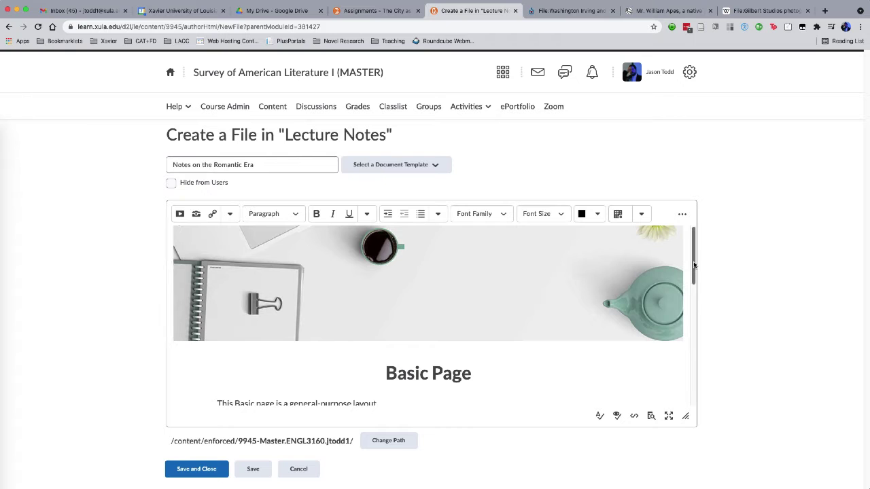
left_click_drag(694, 272, 693, 350)
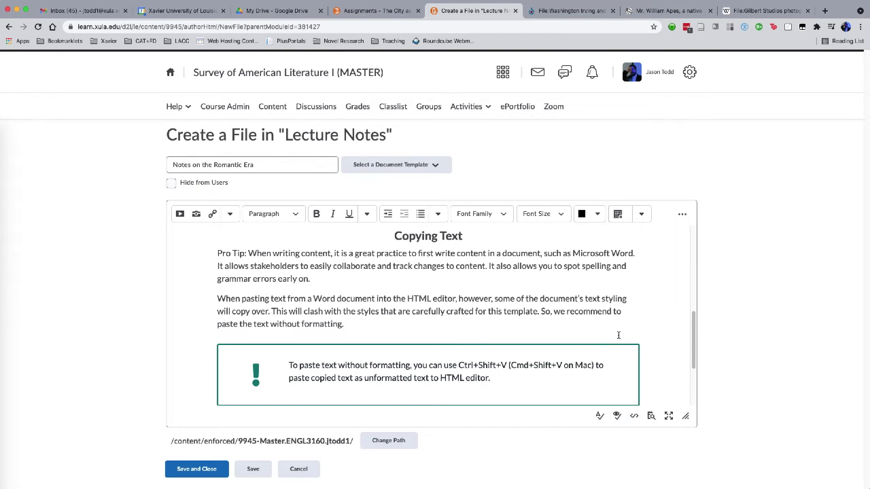
left_click(693, 304)
left_click_drag(694, 304, 694, 276)
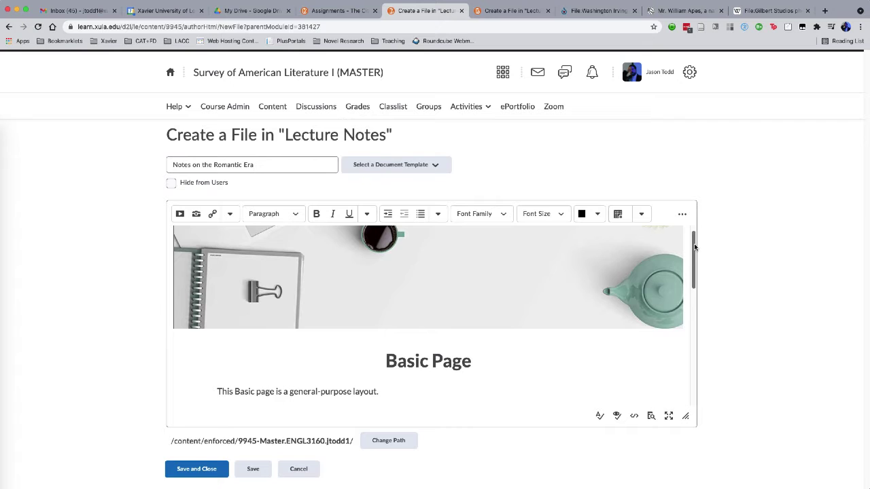
Drag-select the template text from the Basic Page heading down to the Brightspace Help line.
scroll(693, 246, "down", 4)
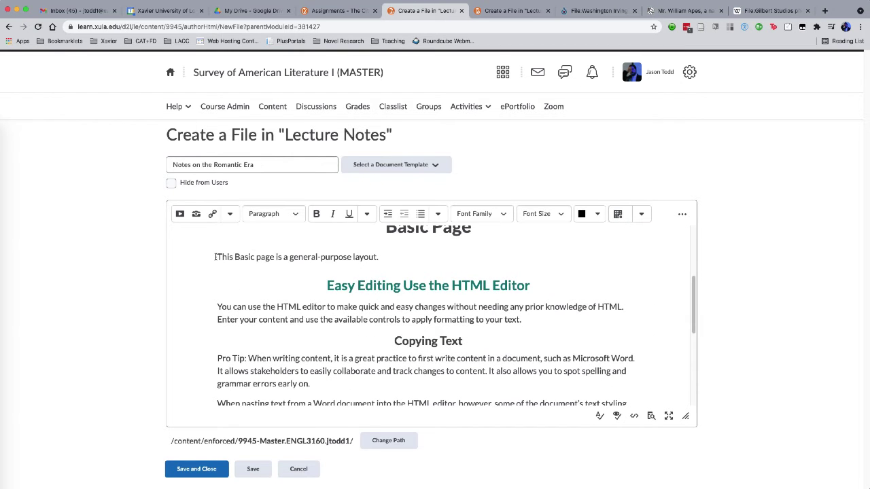
scroll(351, 257, "up", 1)
left_click_drag(385, 254, 513, 377)
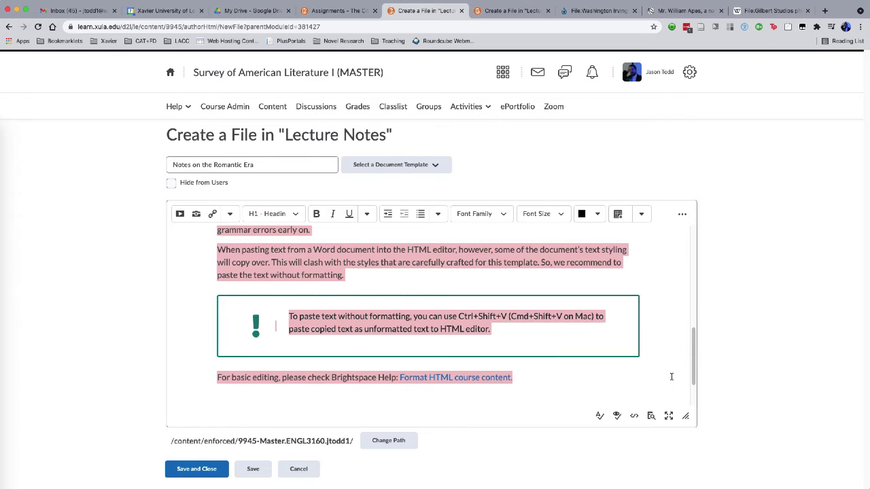
left_click_drag(693, 368, 692, 384)
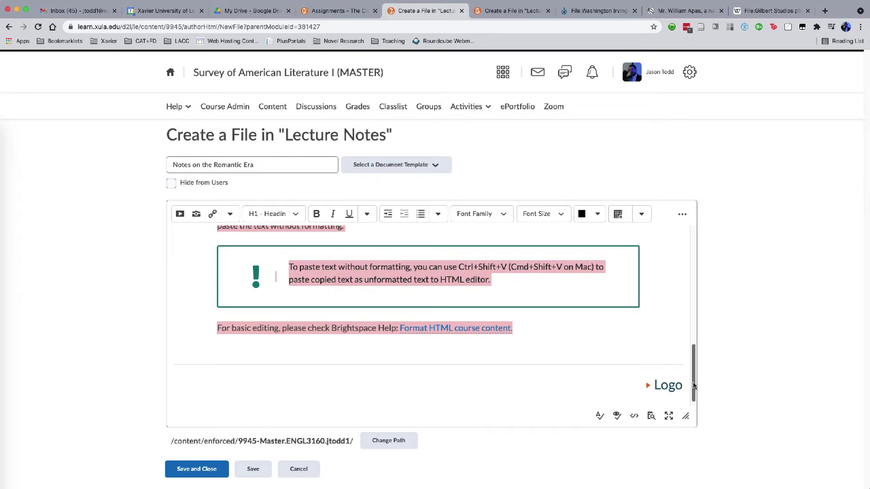
scroll(694, 384, "up", 1)
left_click_drag(694, 384, 693, 374)
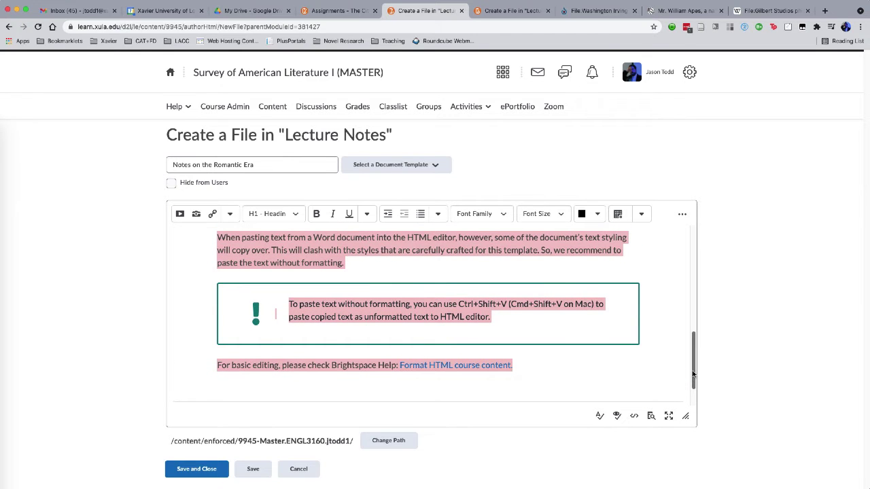
scroll(693, 379, "up", 1)
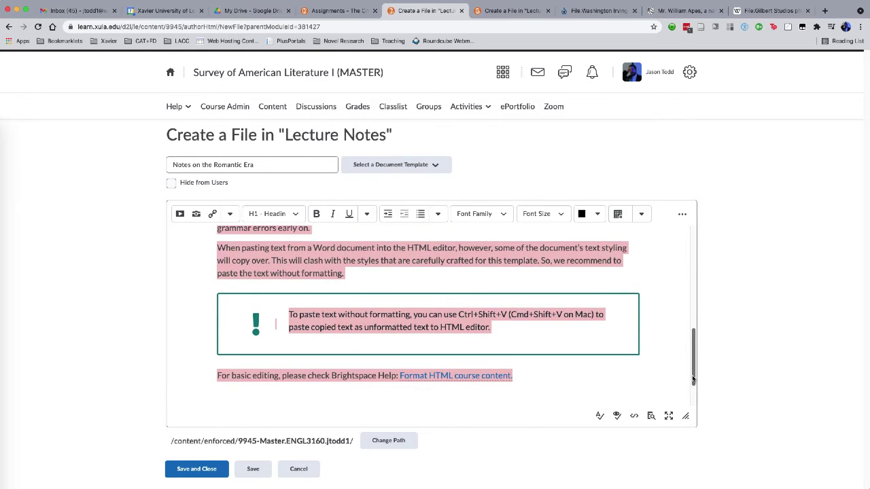
left_click_drag(693, 379, 688, 324)
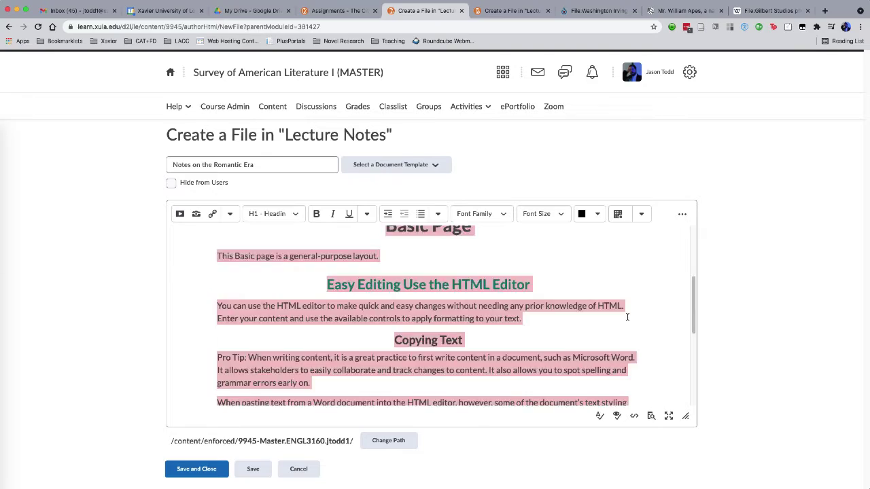
Replace the template text with the Romanticism lecture notes, review them, and save the page.
key("ctrl+z")
left_click_drag(694, 392, 686, 240)
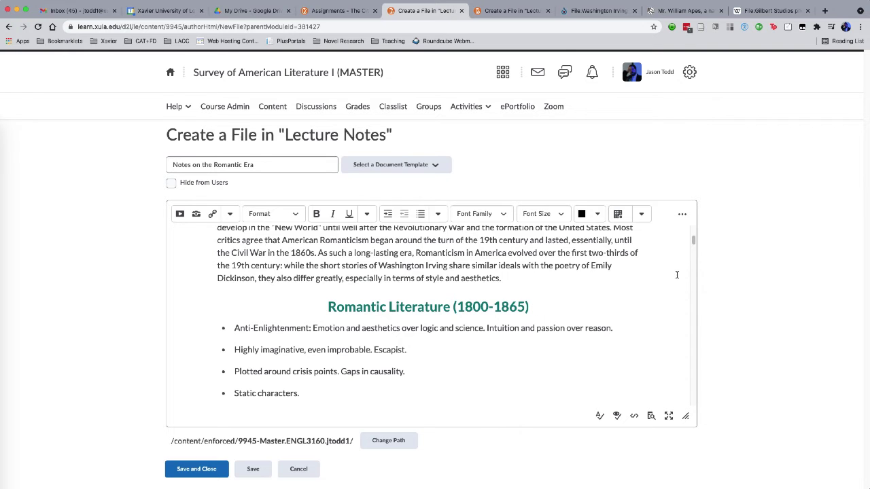
left_click_drag(693, 240, 690, 407)
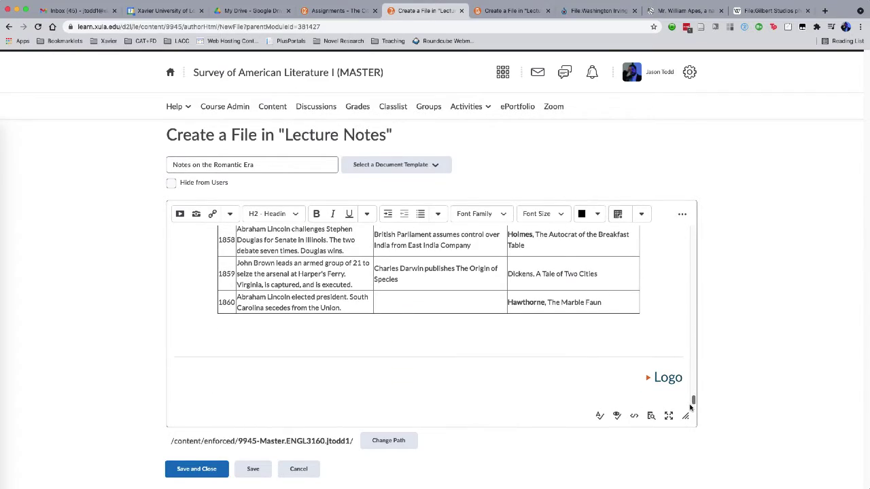
left_click(194, 472)
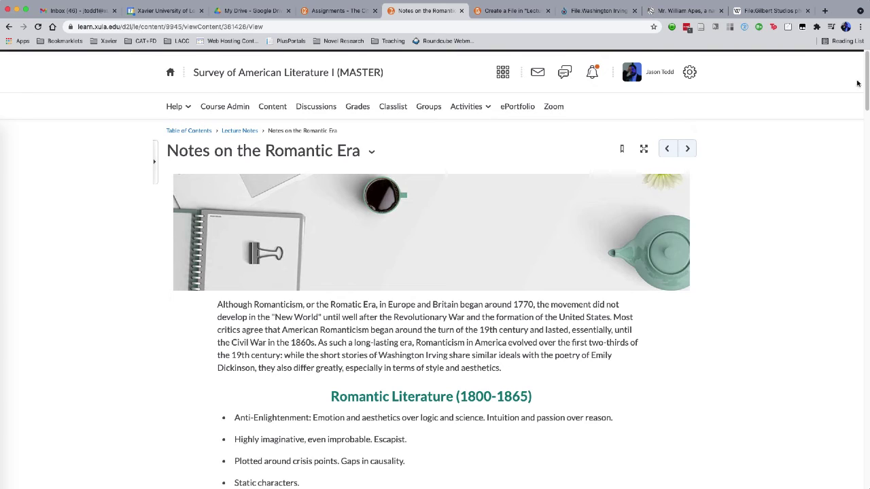
Scroll the saved page to view the Major Authors, Romantic Ideals and Timeline sections.
mouse_move(867, 102)
left_mouse_down()
mouse_move(868, 207)
mouse_move(867, 102)
left_mouse_up()
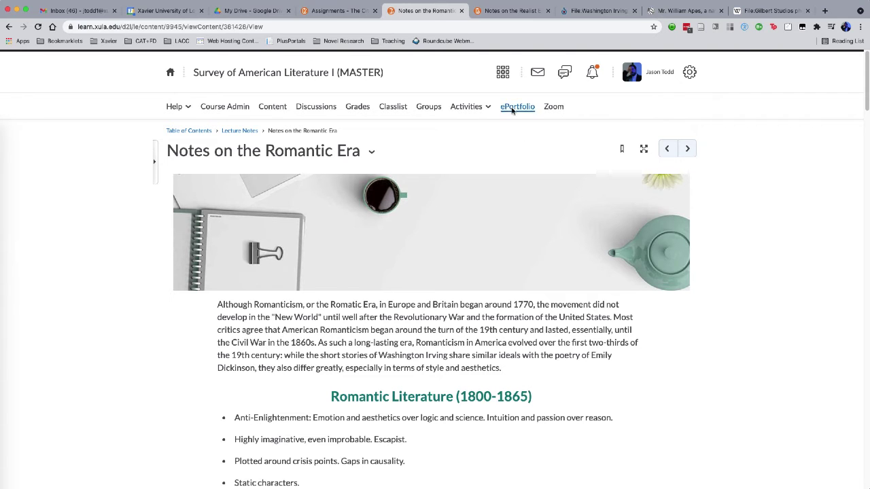
left_click(506, 11)
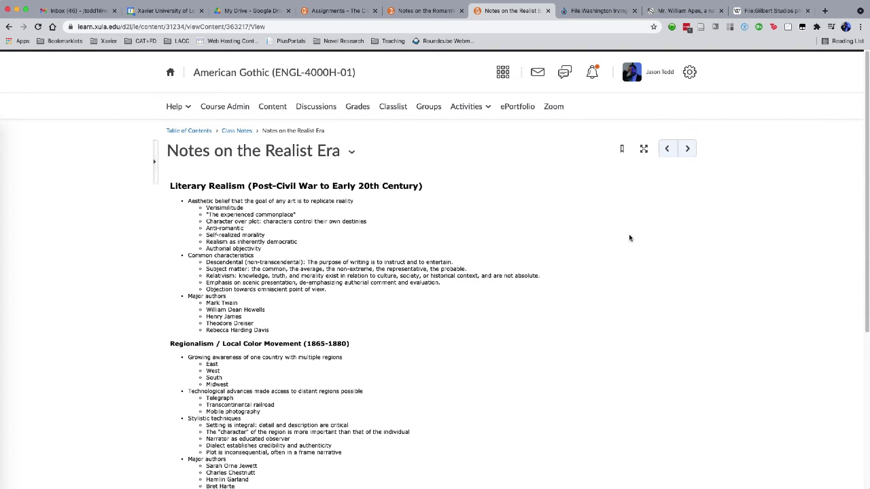
scroll(589, 227, "down", 4)
scroll(585, 227, "up", 4)
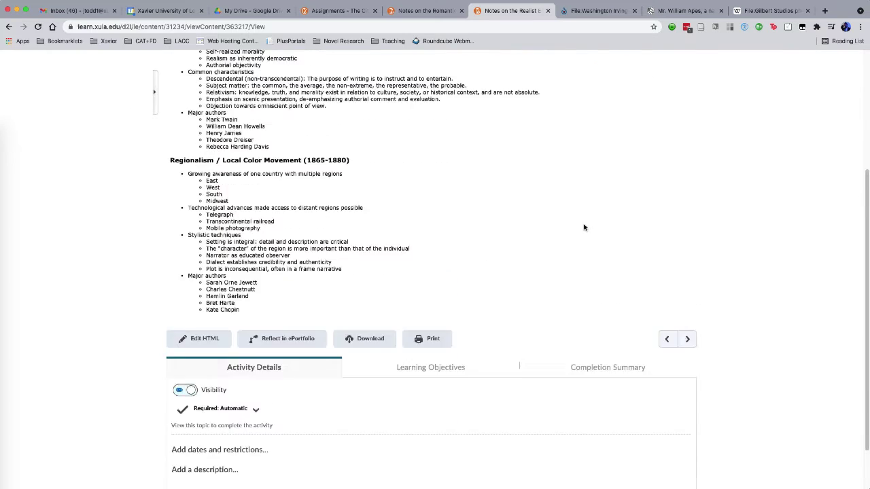
left_click(424, 12)
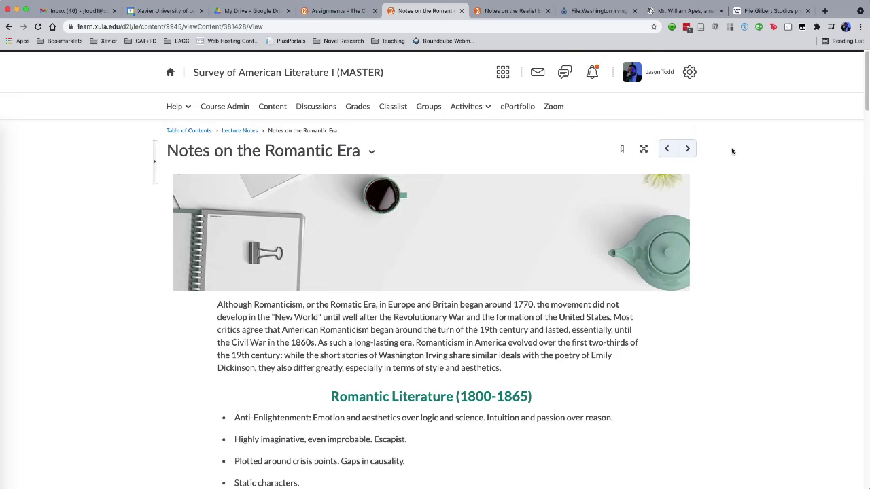
Reopen the page with Edit HTML from the title chevron and select its banner image.
left_click(868, 131)
left_click_drag(867, 131, 863, 73)
left_click(371, 151)
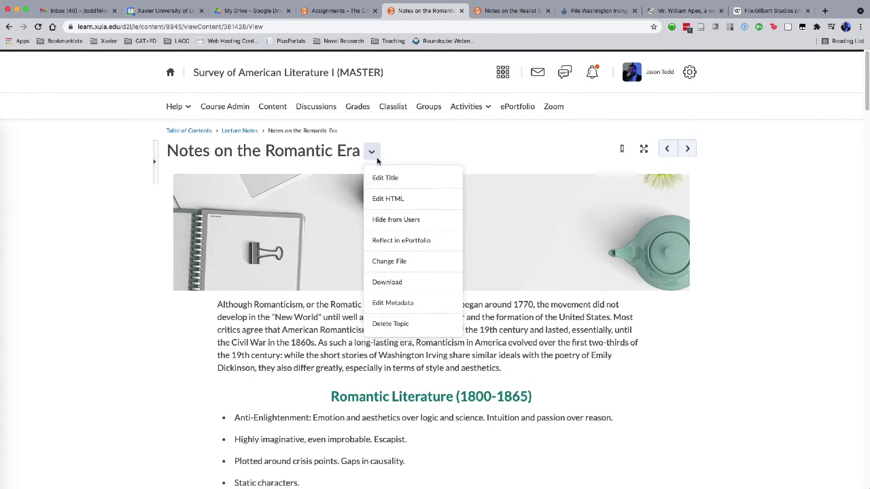
left_click(429, 199)
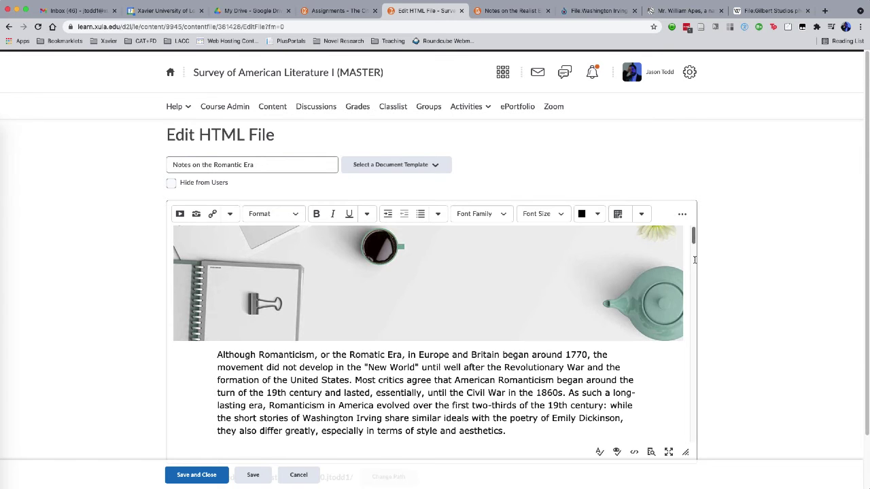
left_click(592, 277)
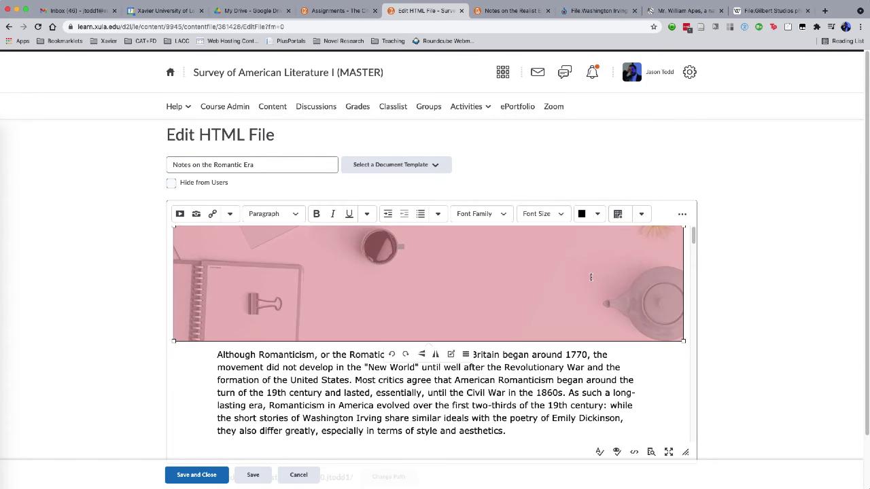
Upload the Washington Irving painting as the banner, described as Washington Irving speaking to an audience.
left_click(466, 357)
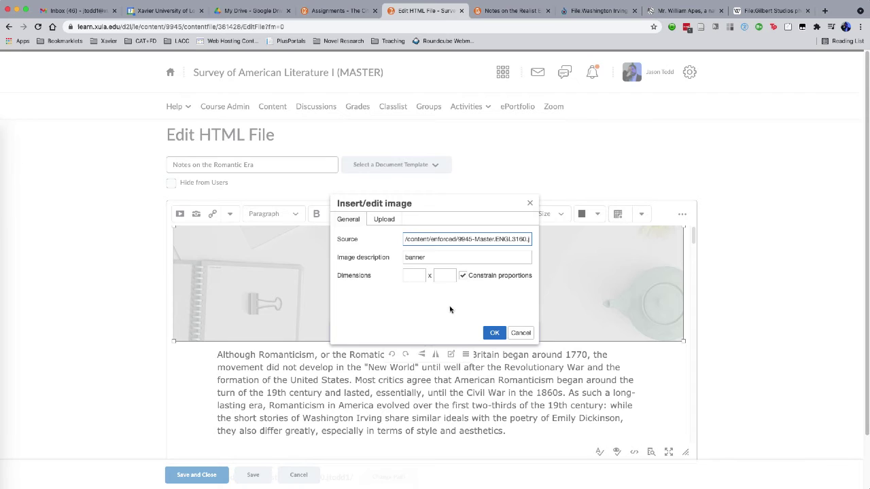
left_click(384, 221)
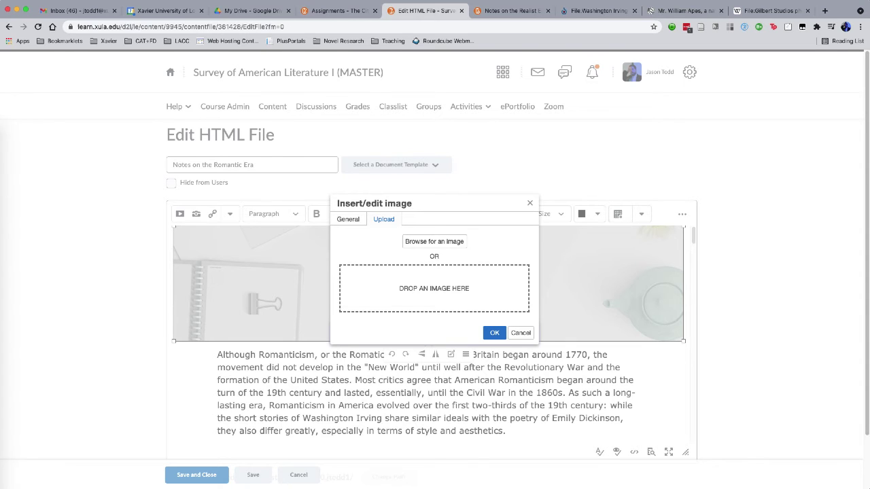
left_click_drag(796, 288, 462, 297)
double_click(415, 257)
type("Washington Irving speaking to an audience")
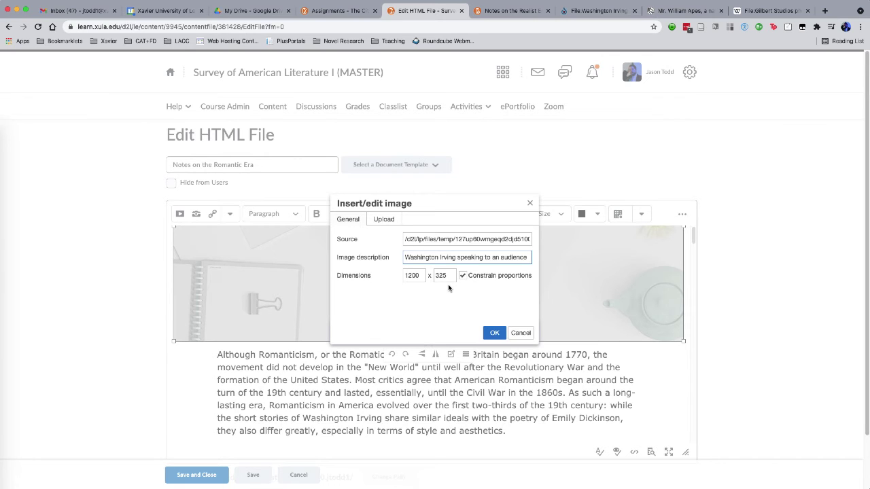
left_click(494, 332)
left_click(569, 389)
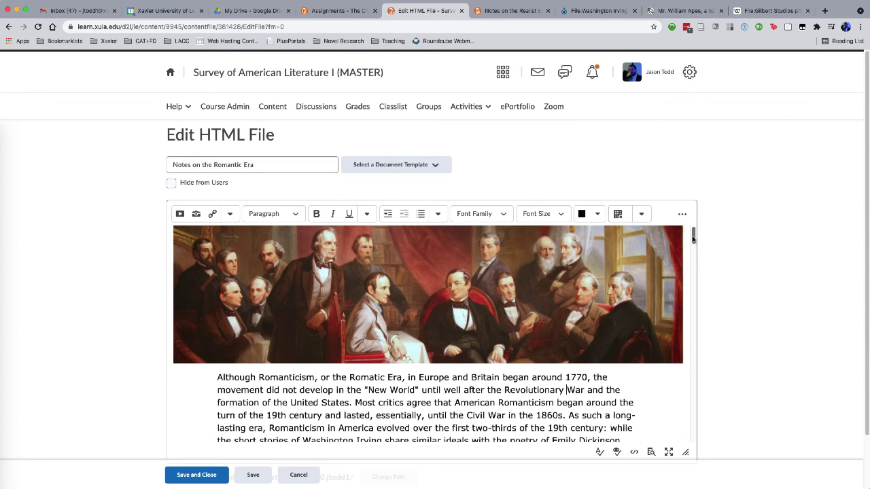
Insert the William Apess portrait at the first bullet, alt text 'Pequot author William Apess', aligned right.
scroll(860, 287, "down", 1)
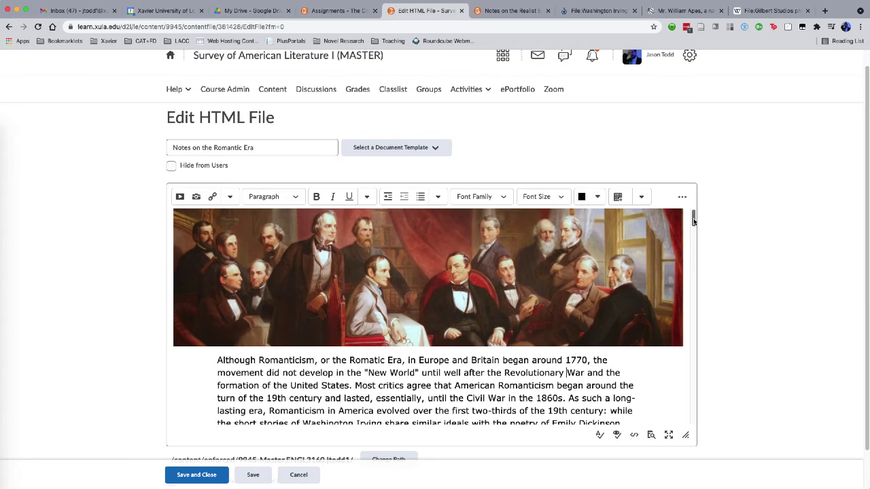
mouse_move(693, 219)
left_mouse_down()
mouse_move(693, 272)
mouse_move(693, 220)
mouse_move(694, 247)
mouse_move(693, 235)
left_mouse_up()
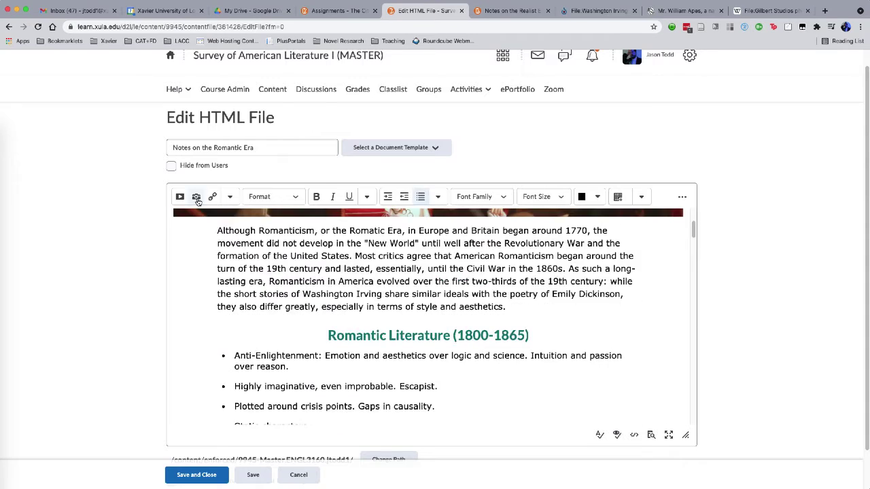
left_click(197, 198)
left_click(373, 146)
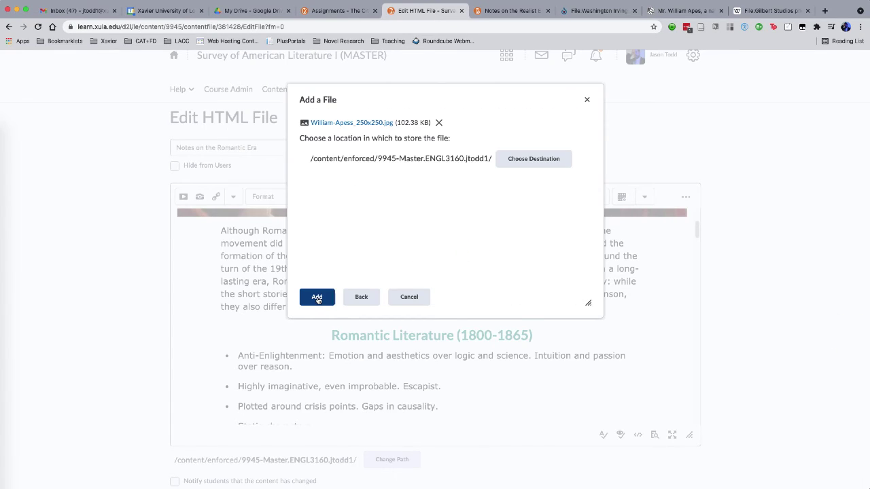
left_click(317, 298)
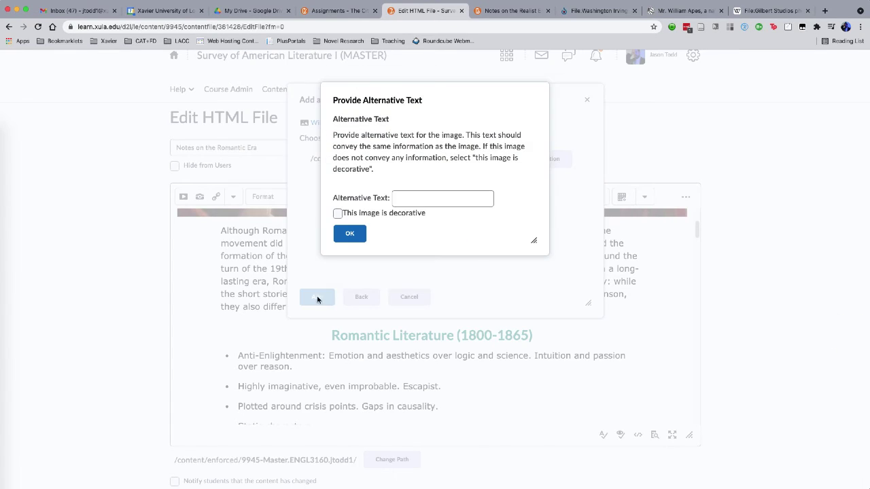
left_click(424, 199)
type("Pequot author William Apess")
key("Return")
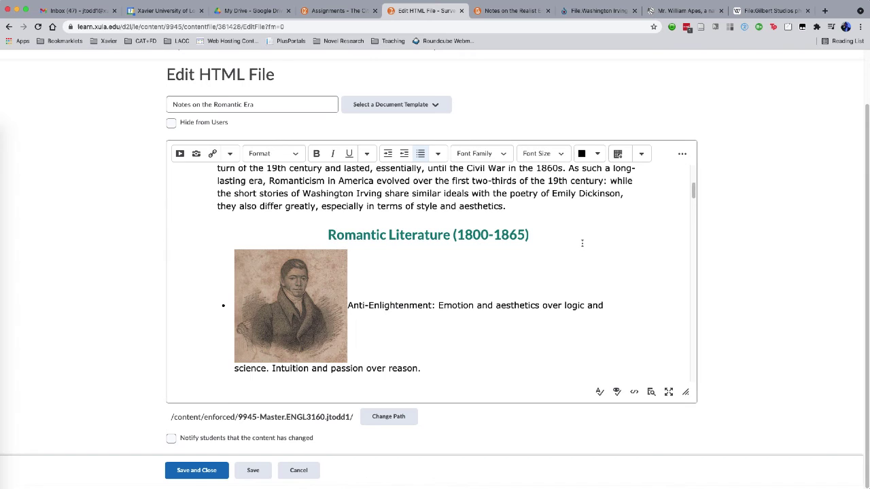
left_click(290, 305)
left_click(438, 154)
left_click(456, 210)
Insert the Harriet Jacobs portrait with alt text 'African American author', aligned right.
left_click_drag(693, 192, 693, 224)
left_click(196, 153)
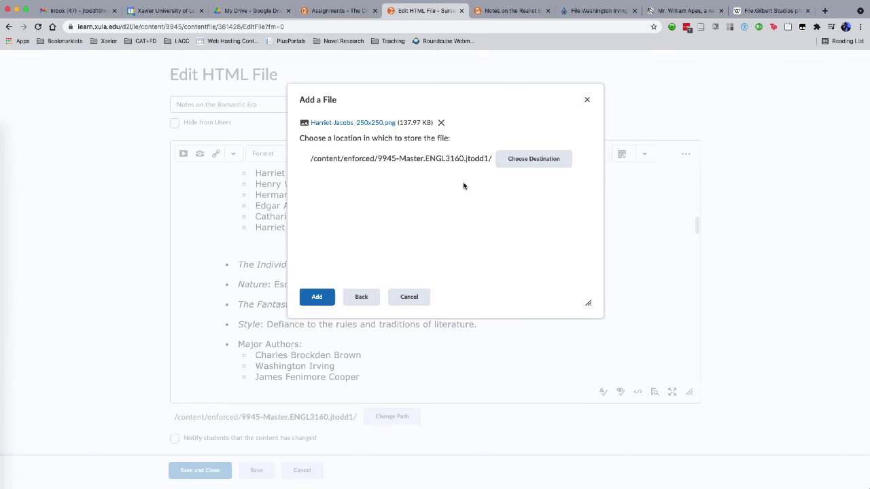
left_click(317, 297)
type("African American author")
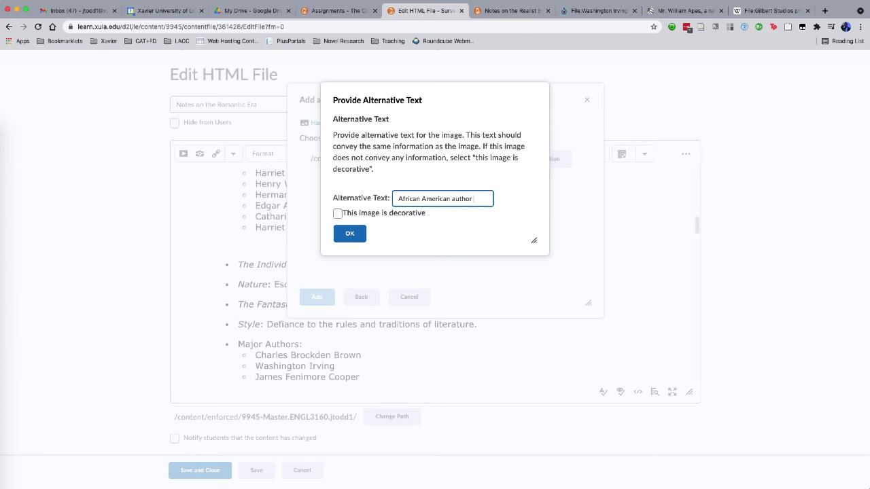
key("Return")
left_click(438, 154)
left_click(456, 210)
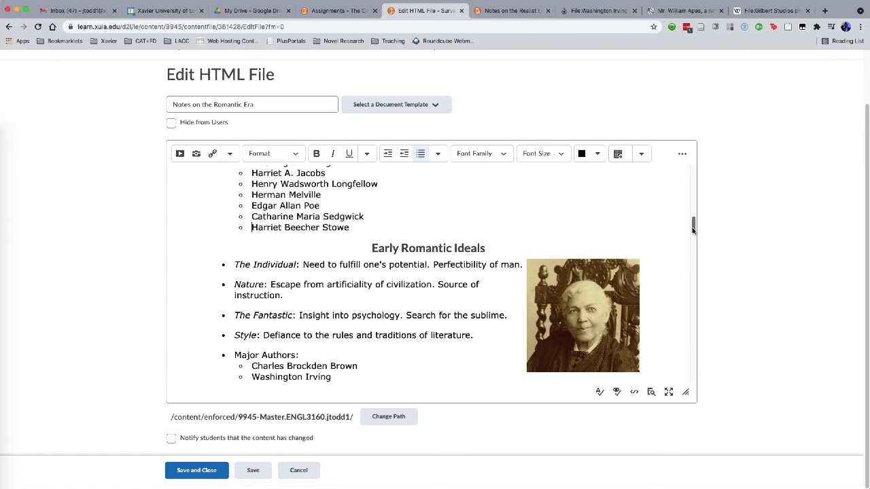
Confirm the portrait's right alignment and save the page.
left_click(438, 154)
left_click(456, 210)
left_click(197, 471)
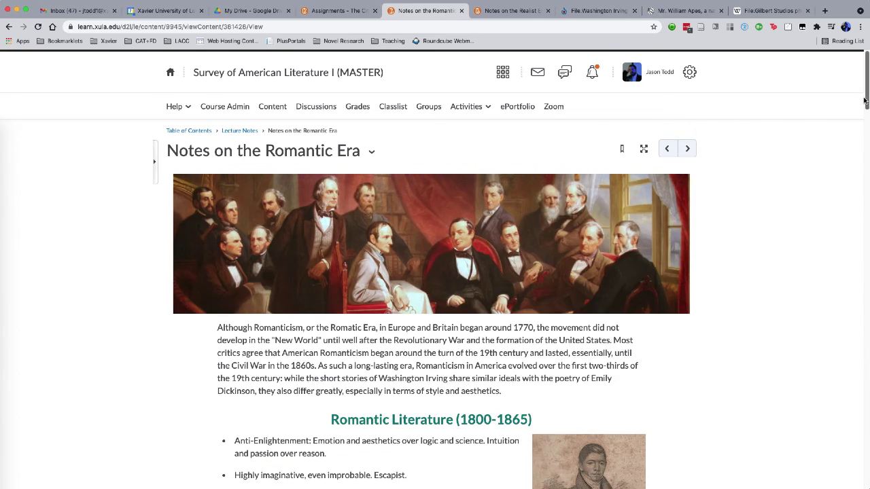
Show the Notes on the Realist Era topic from the American Gothic course, with its Literary Realism and Regionalism outlines.
left_click_drag(867, 99, 849, 99)
Go back from the Realist Era tab to the Romantic Era page in Survey of American Literature I.
left_click(514, 11)
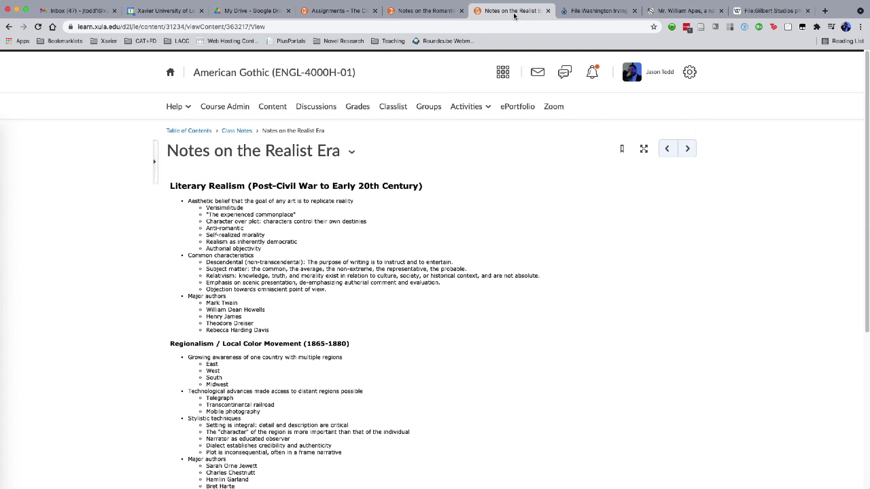
key("ctrl+shift+Tab")
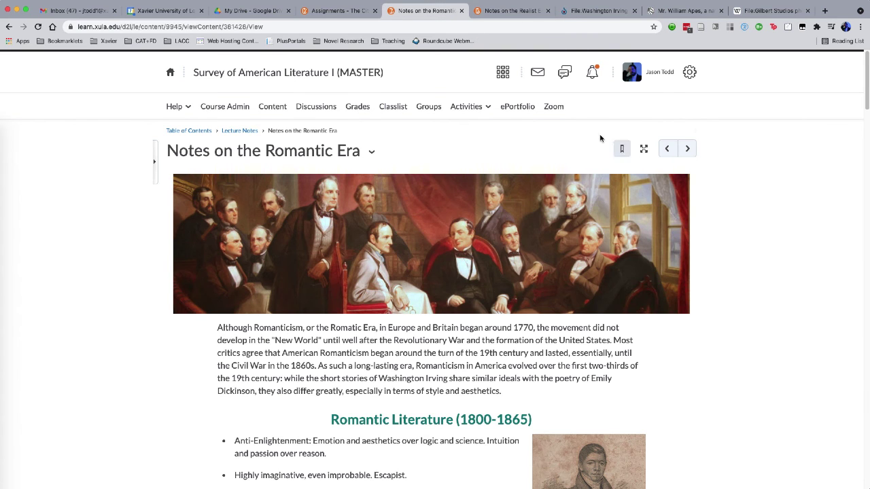